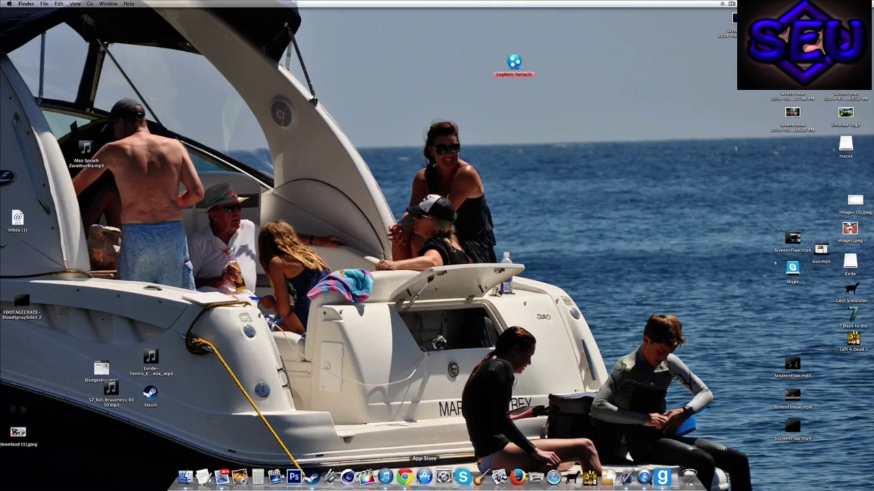
Step: Launch Chrome and run a Google search for 'download hamachi'
left_click(406, 477)
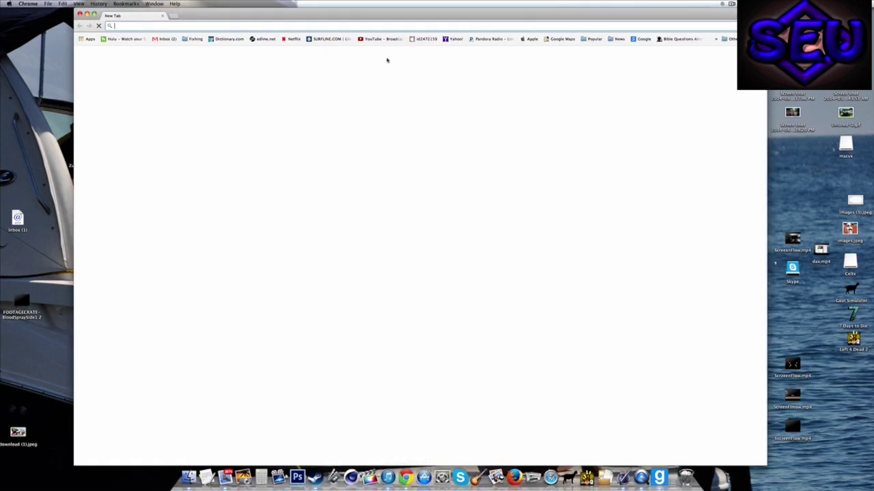
left_click(382, 39)
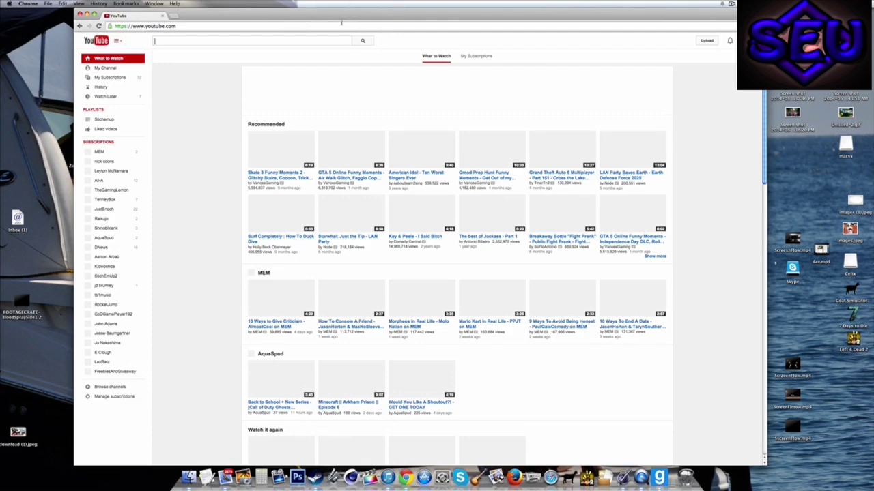
left_click(243, 27)
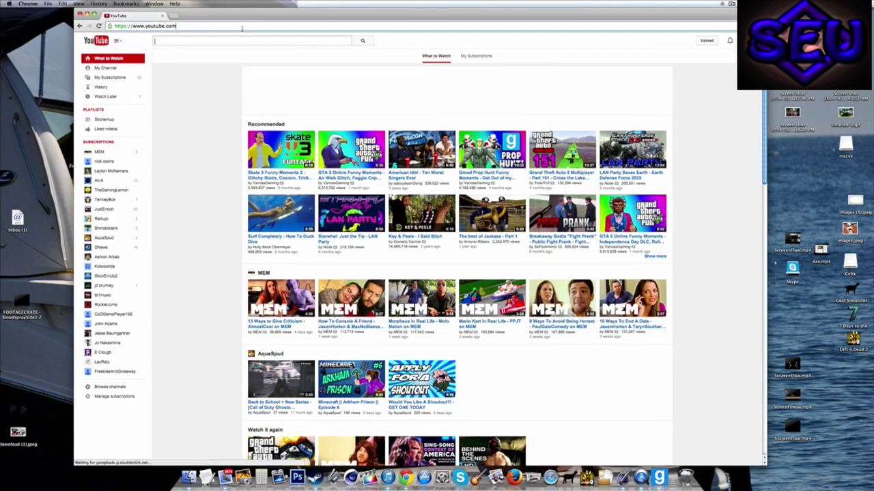
key("BackSpace")
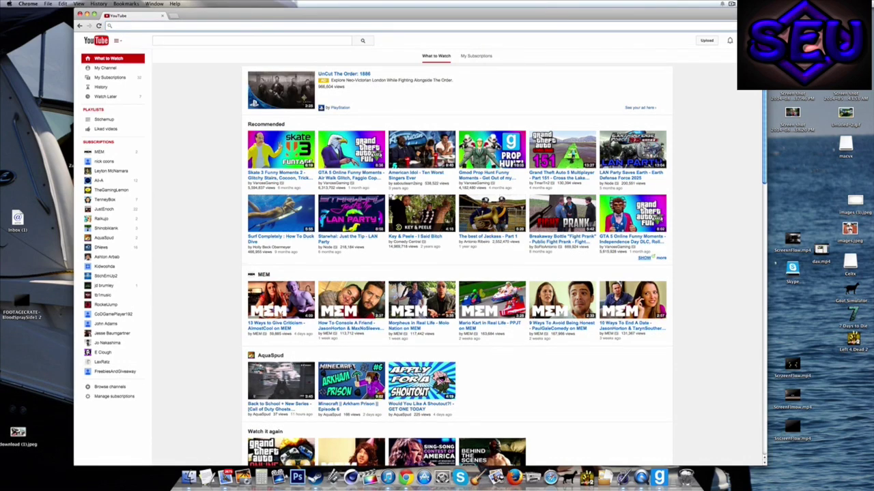
type("down")
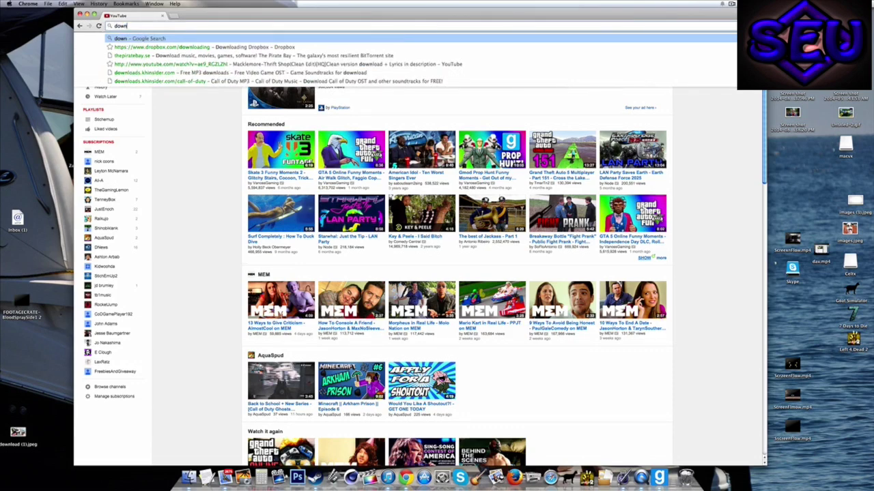
type("load ham")
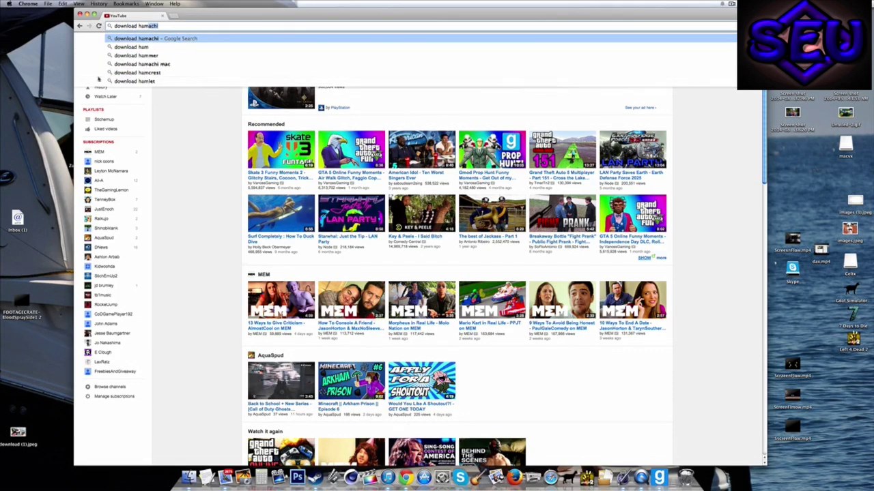
left_click(151, 39)
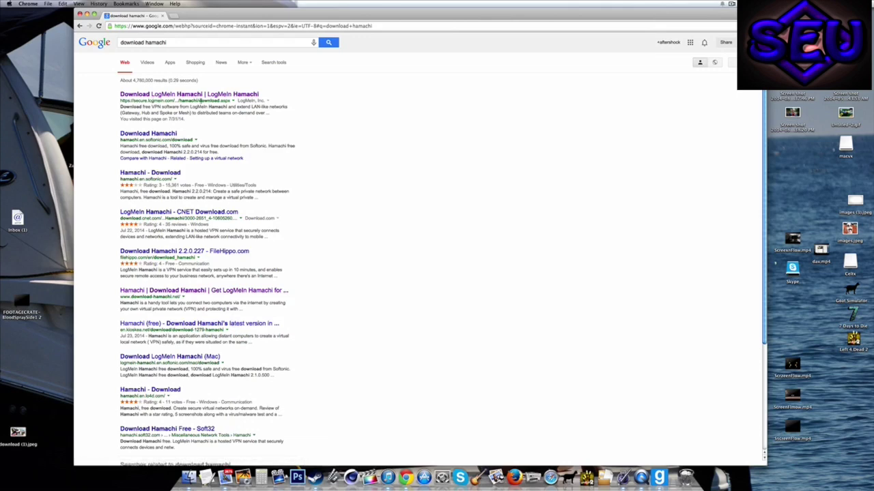
Step: Visit the Download LogMeIn Hamachi page, then close Chrome and bring up a Finder home window
left_click(205, 95)
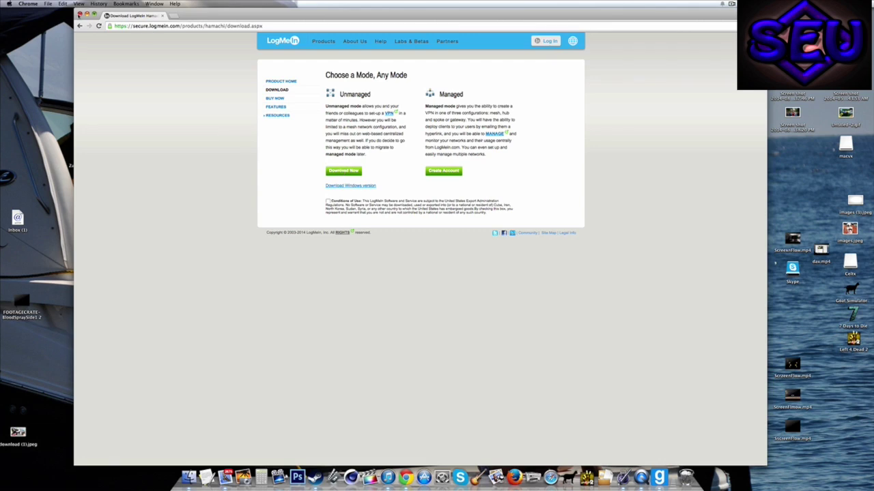
left_click(79, 13)
left_click(189, 477)
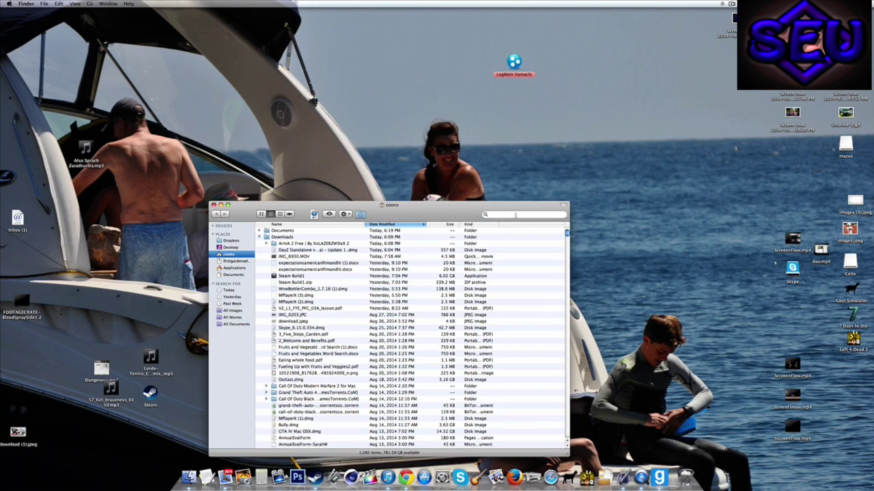
Step: Search this Mac for 'hamachi' and select the LogMeIn Hamachi application result
left_click(516, 215)
type("hamachi")
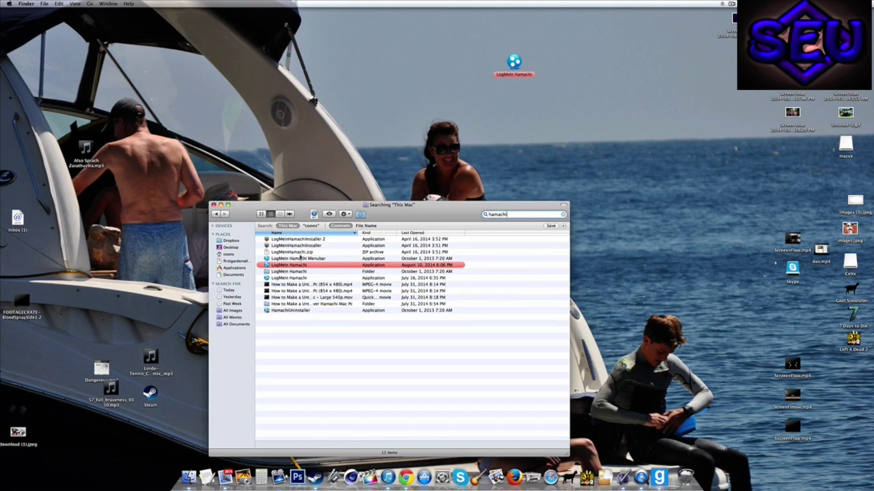
left_click(301, 253)
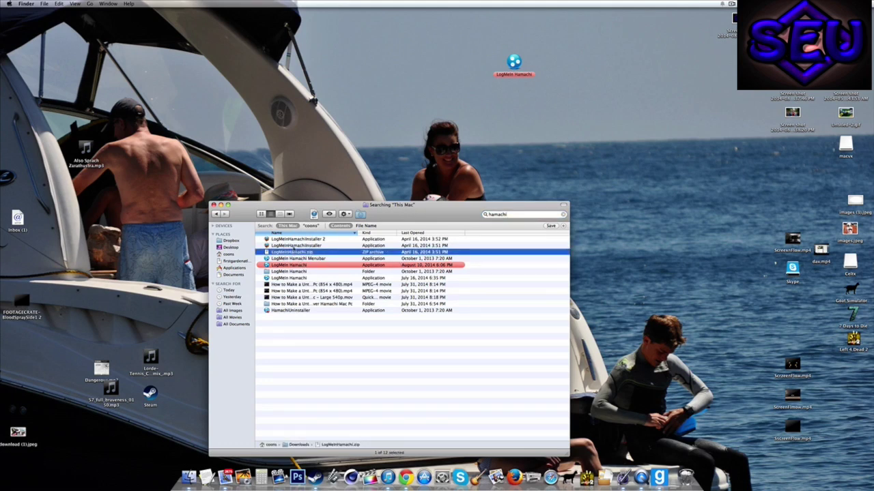
left_click(282, 266)
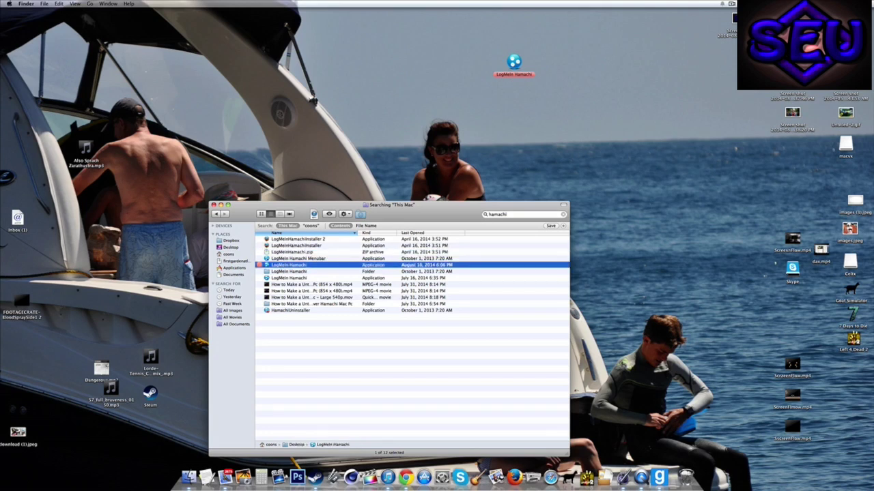
Step: Launch LogMeIn Hamachi from its desktop icon
left_click(513, 63)
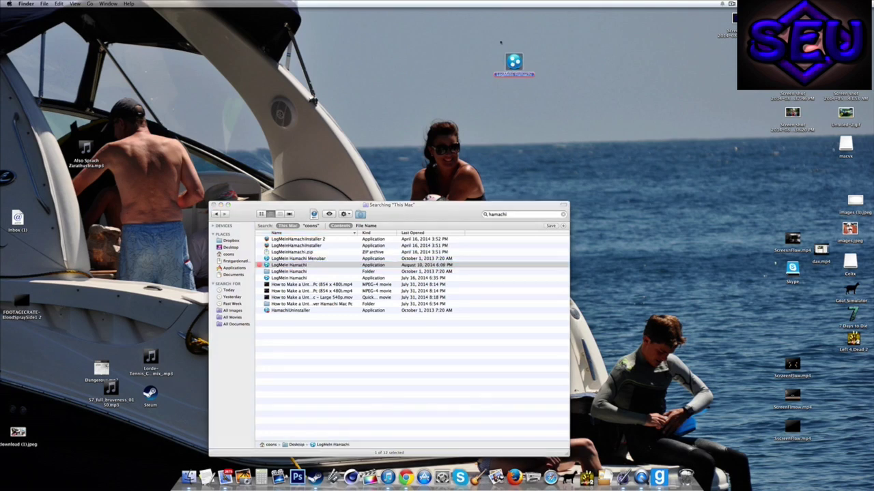
left_click_drag(558, 104, 483, 49)
double_click(513, 63)
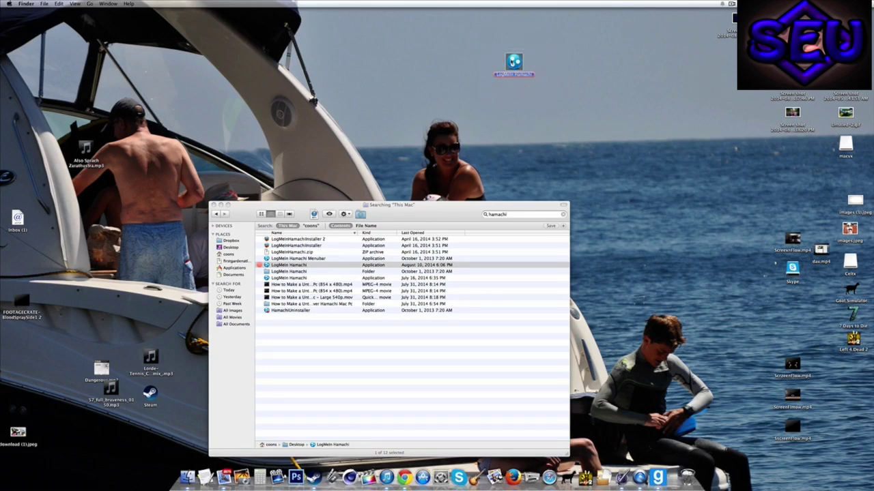
Step: Close the Finder search window and switch Hamachi on to go online
left_click(213, 205)
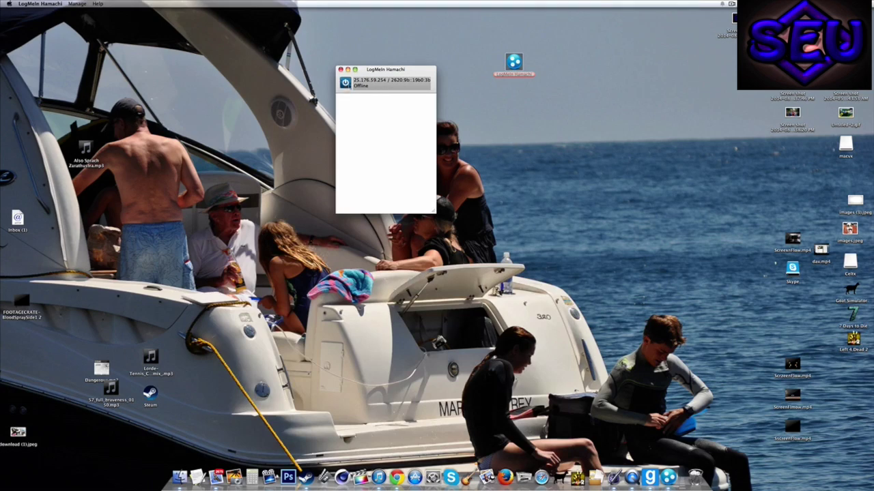
left_click(344, 81)
mouse_move(380, 70)
left_mouse_down()
mouse_move(399, 68)
mouse_move(390, 70)
left_mouse_up()
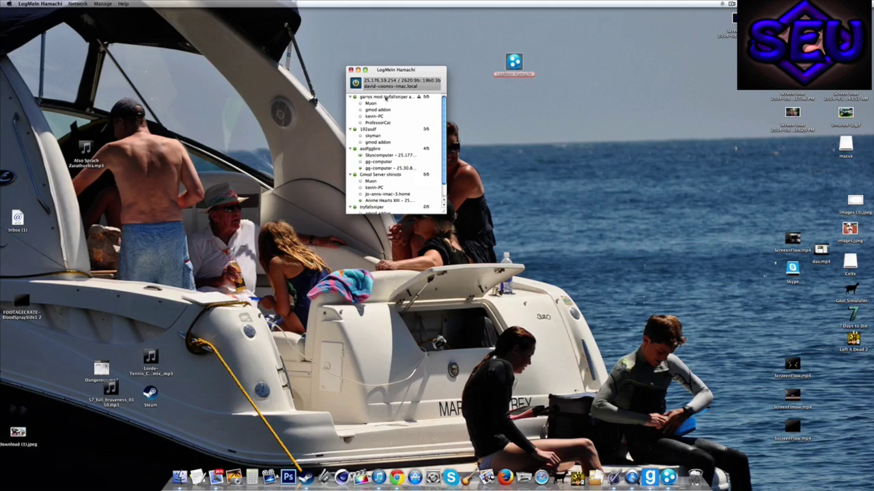
Step: Browse the joined networks, selecting 192asdf, the garrys mod network and gmod addon
left_click(369, 129)
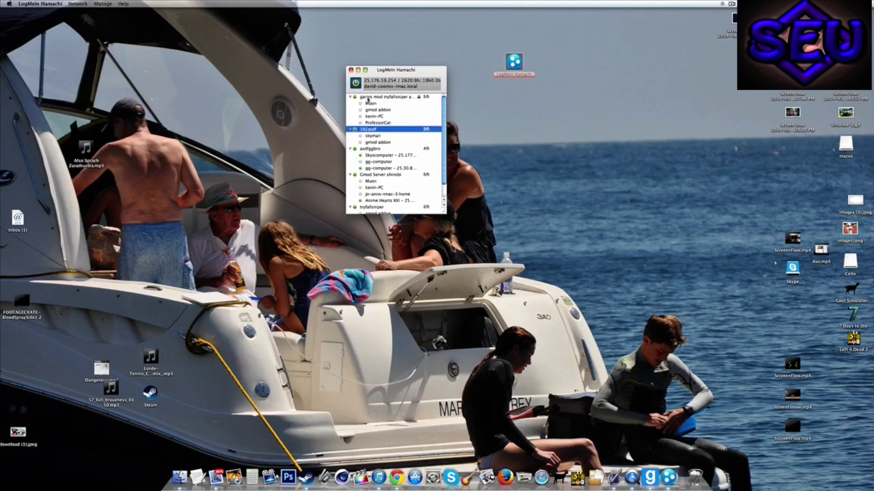
left_click(357, 99)
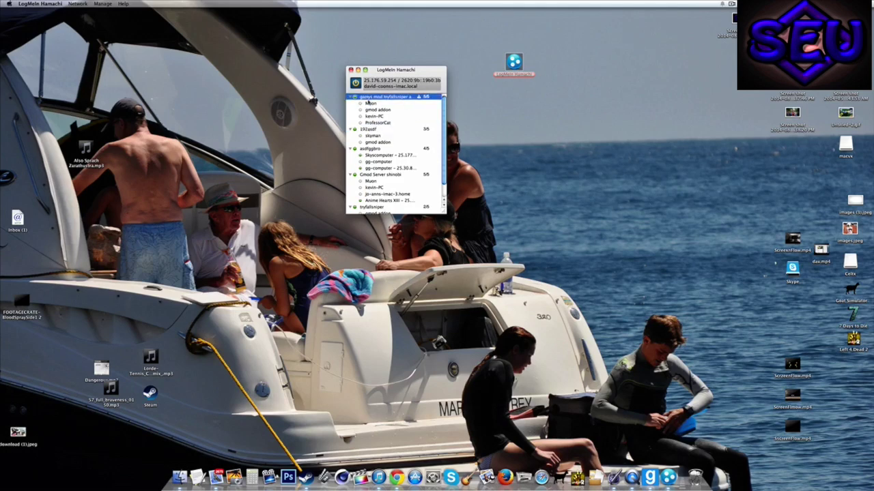
left_click(368, 122)
key("Up")
key("Up")
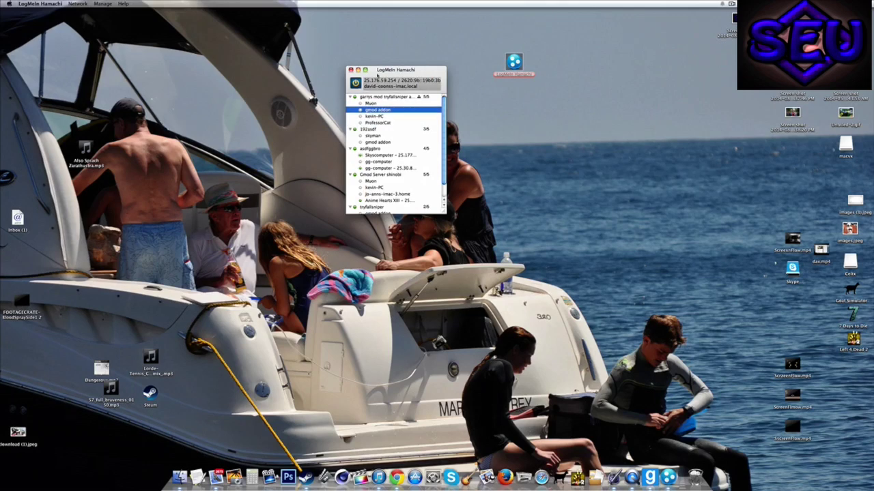
left_click_drag(394, 69, 391, 71)
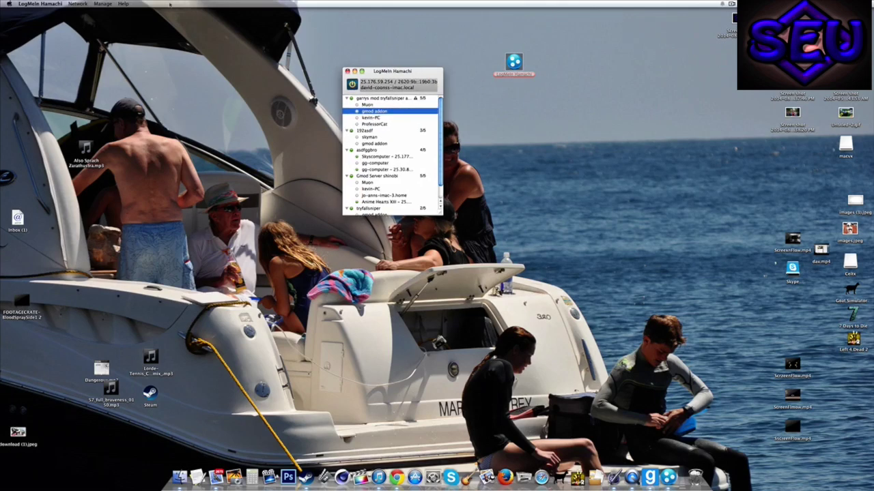
Step: Create a new client-owned Hamachi network with its ID and password, then move the window aside
left_click(78, 4)
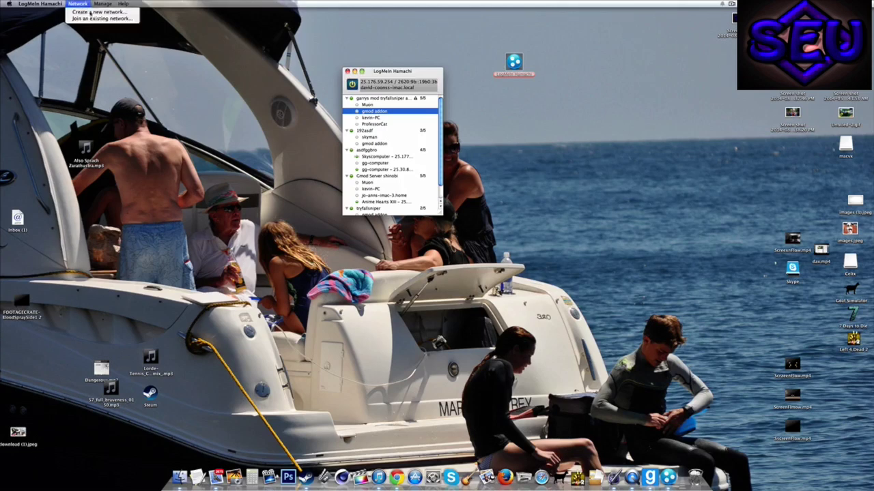
left_click(89, 13)
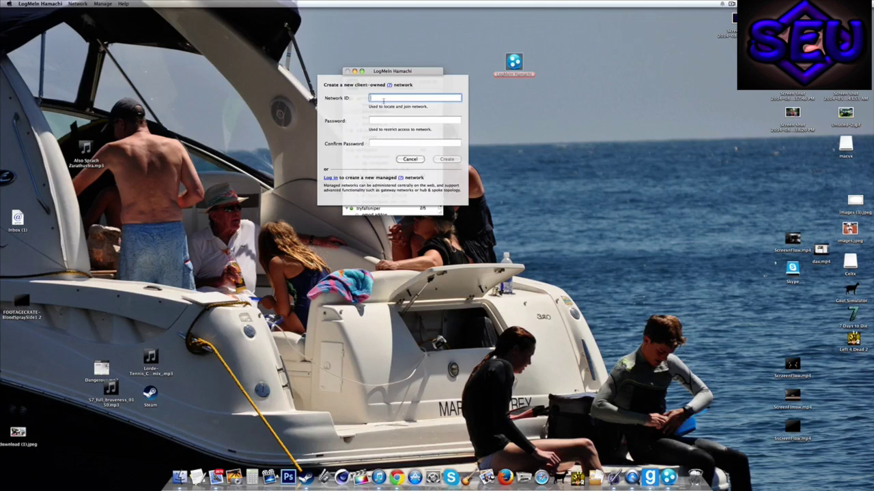
type("jack coosJDSO FHd")
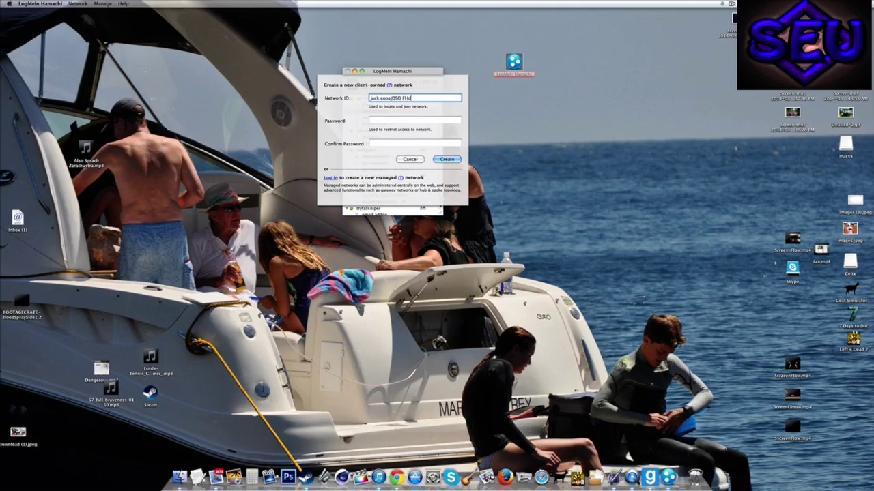
left_click(383, 123)
type("12")
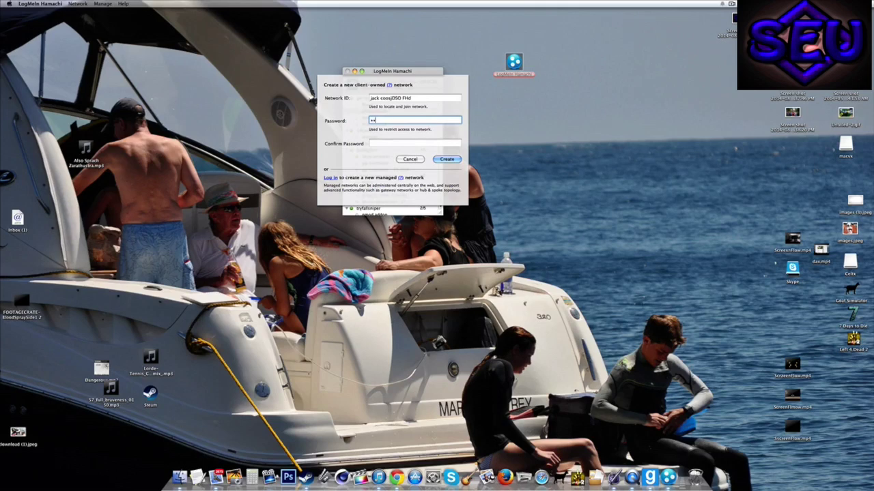
type("345678901234")
left_click(398, 144)
type("1234567")
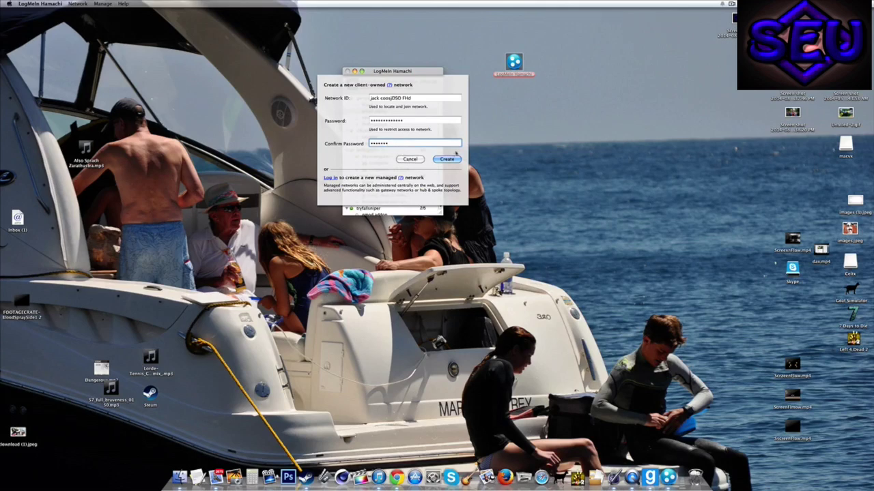
left_click(448, 159)
left_click(385, 101)
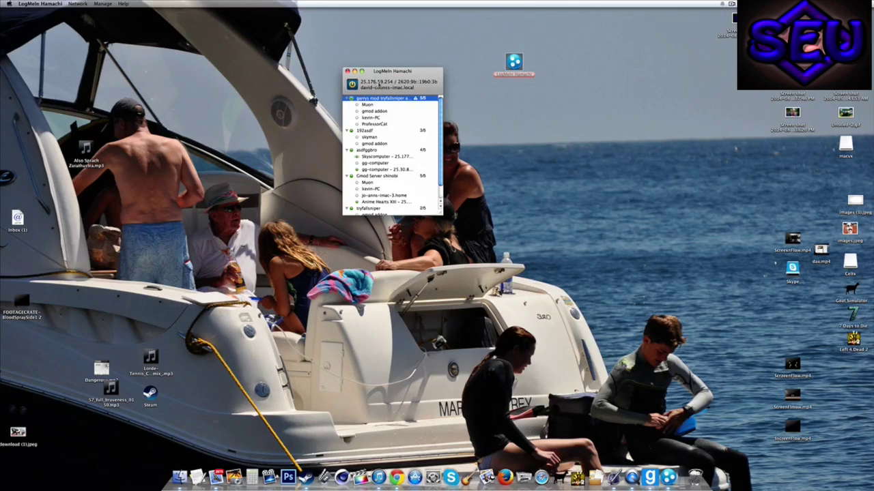
left_click_drag(378, 81, 43, 19)
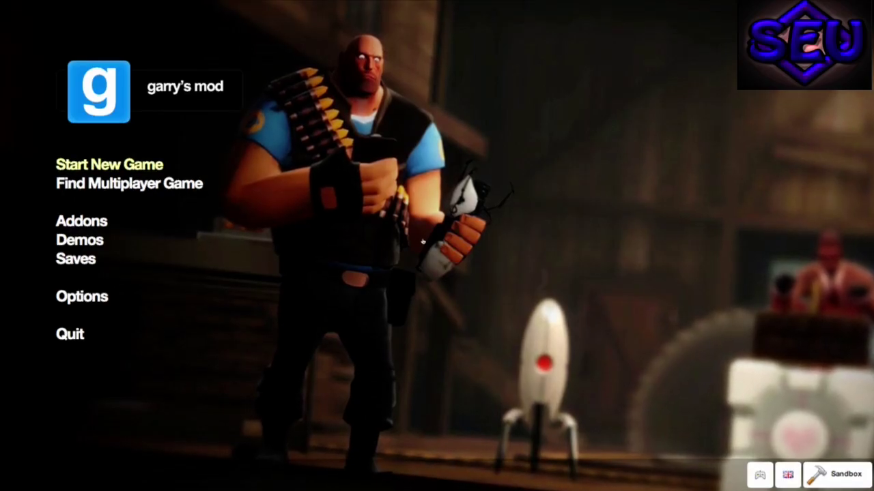
Step: Start a new Sandbox game with the player count set to 2 Players
left_click(109, 164)
left_click(744, 27)
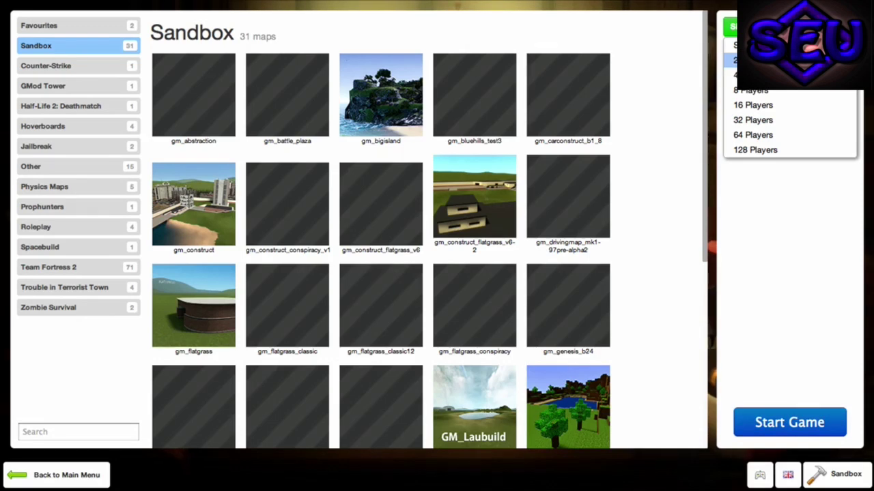
left_click(744, 60)
Step: Look over the map list, toggle a server option on and off, then leave the map screen
scroll(777, 172, "down", 3)
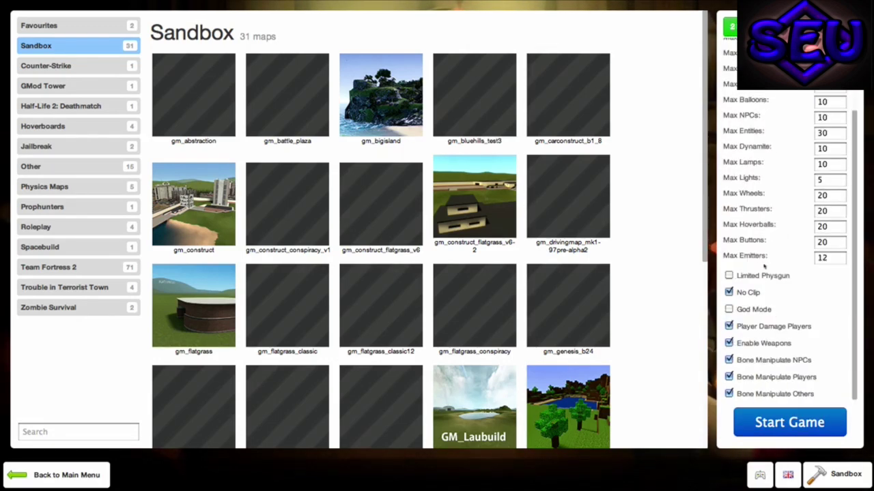
scroll(749, 354, "up", 3)
scroll(748, 355, "down", 3)
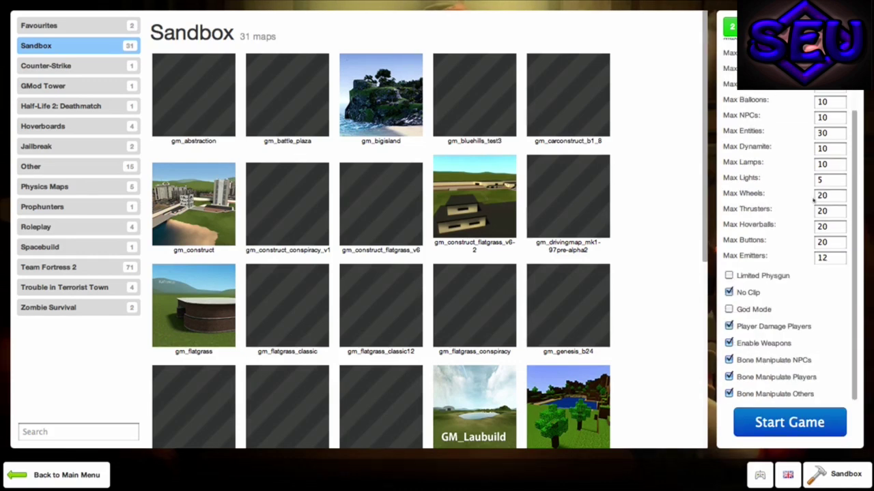
scroll(784, 204, "up", 2)
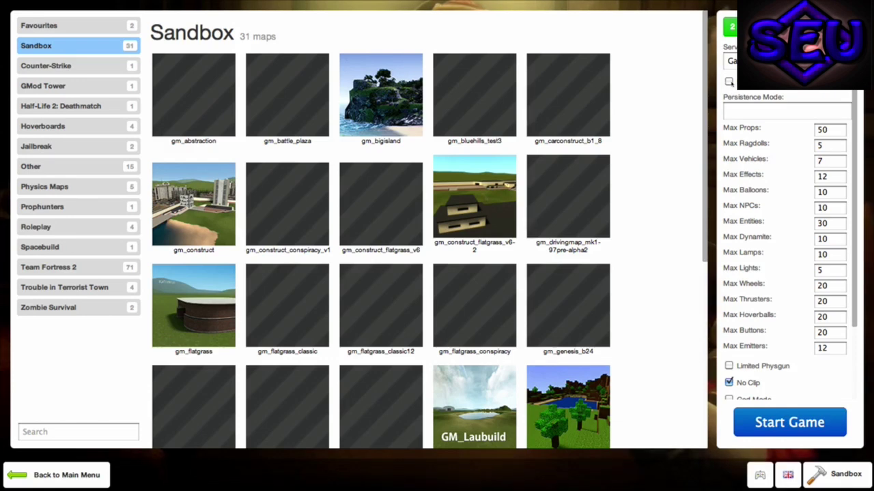
left_click(729, 81)
left_click(729, 81)
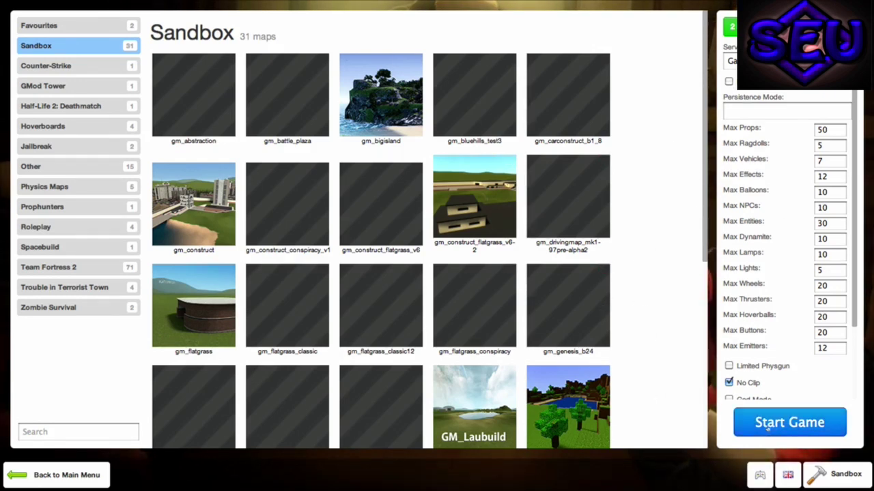
left_click(43, 482)
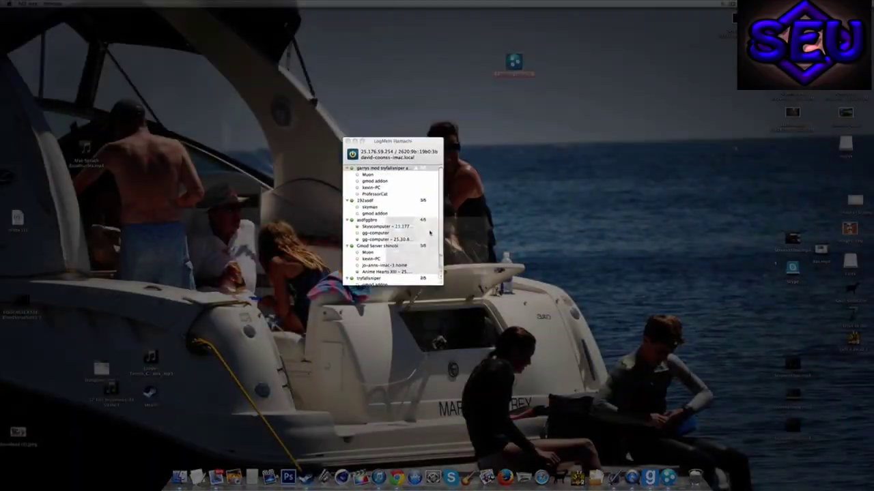
Step: Bring the Hamachi window forward and reposition it near the upper centre of the screen
left_click(430, 233)
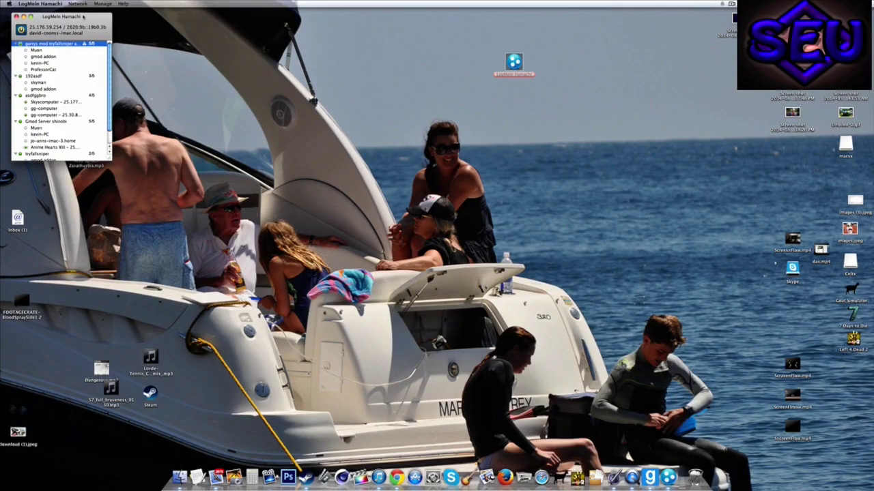
left_click_drag(83, 17, 432, 59)
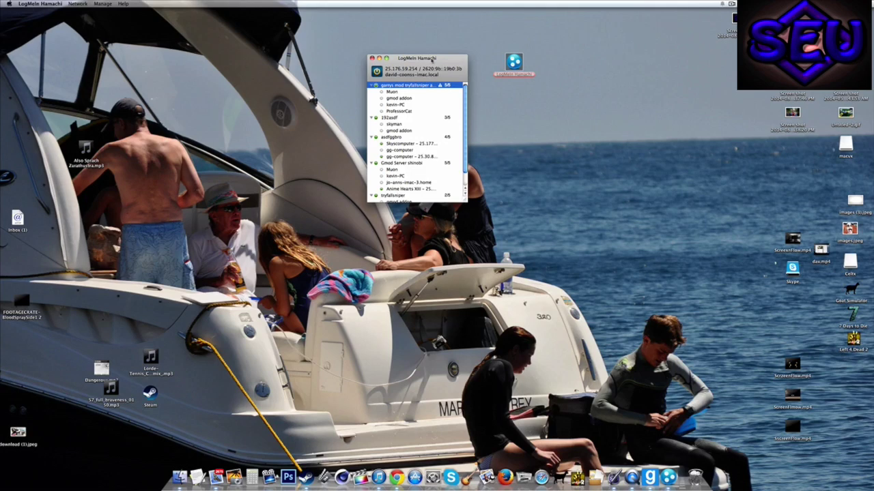
left_click_drag(432, 60, 421, 61)
left_click(78, 4)
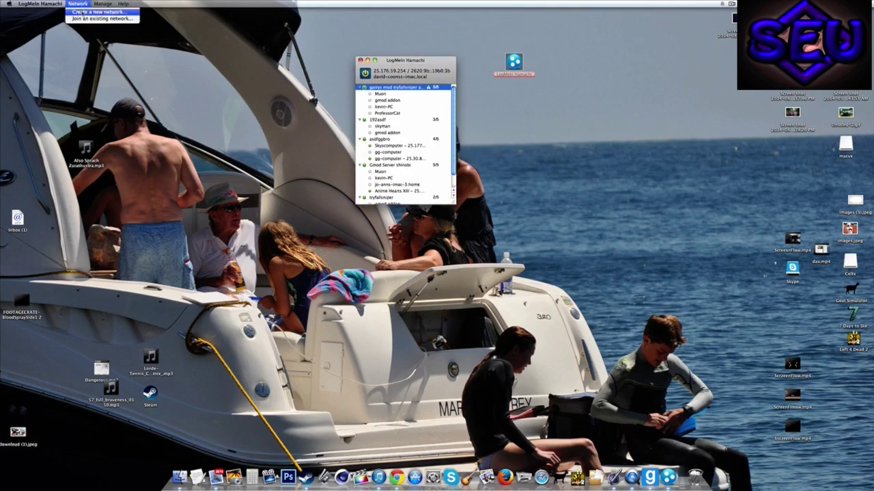
left_click(429, 70)
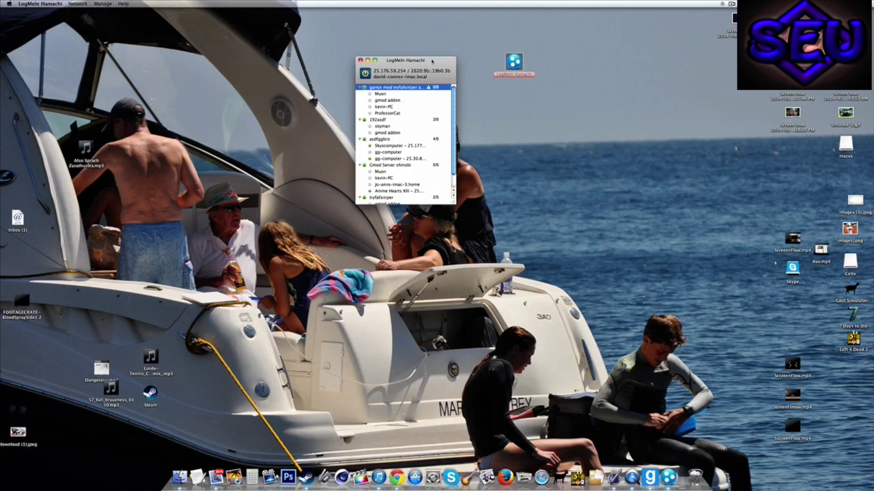
left_click_drag(429, 71, 379, 77)
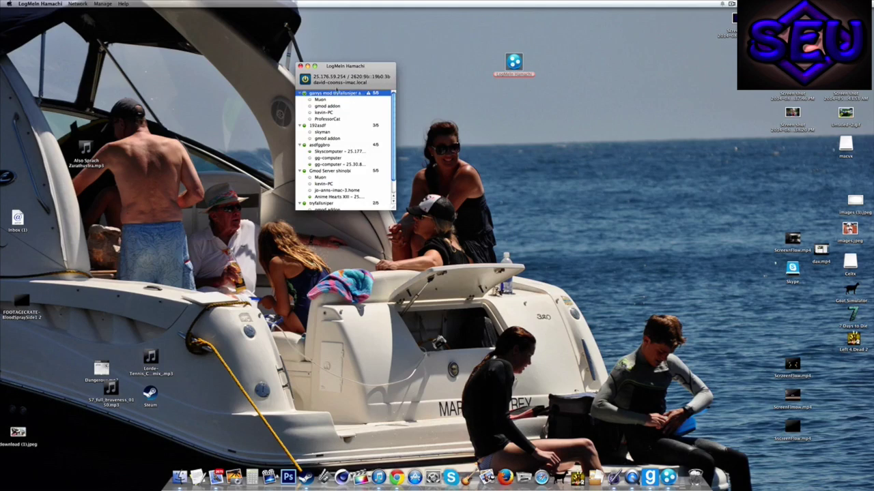
left_click(82, 4)
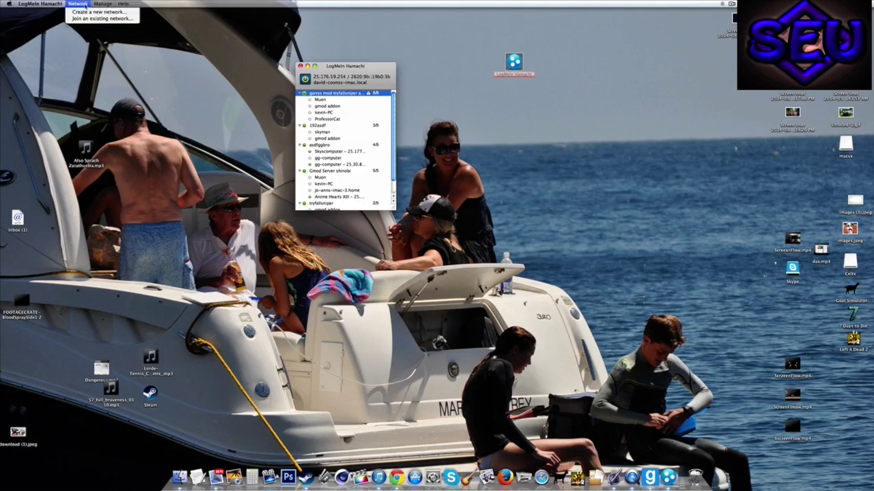
left_click(104, 11)
left_click_drag(349, 80, 327, 78)
Step: Start joining an existing Hamachi network, then cancel the join dialog
left_click(77, 4)
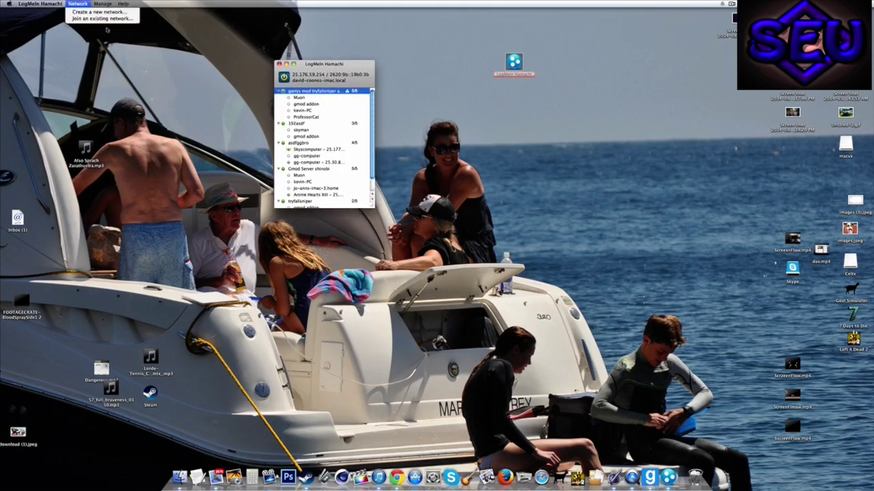
left_click(104, 18)
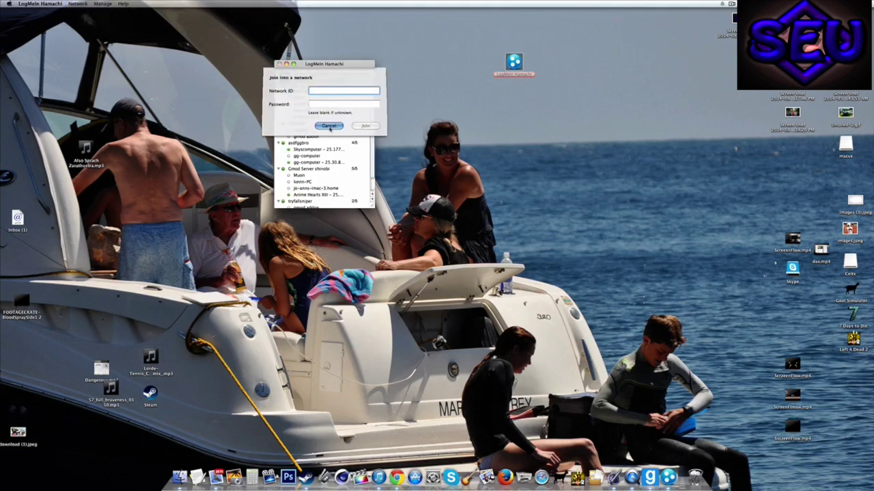
left_click(329, 127)
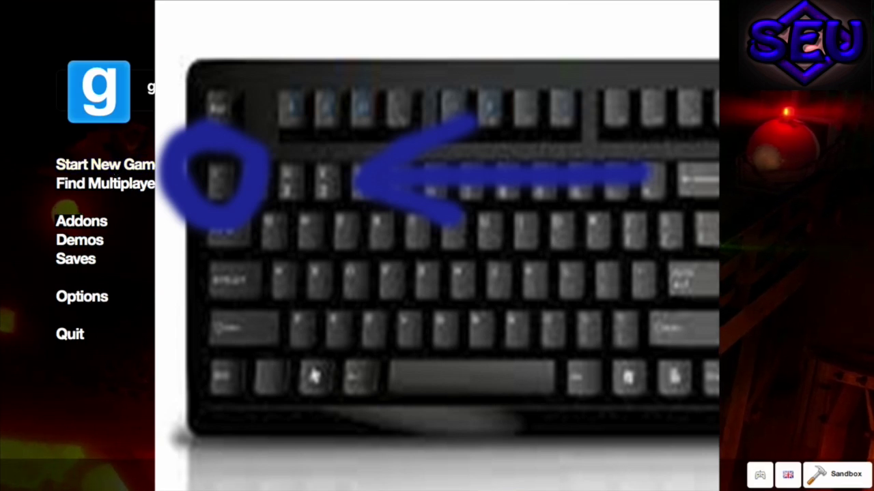
Step: Open the Garry's Mod developer console with the ~ key
key("grave")
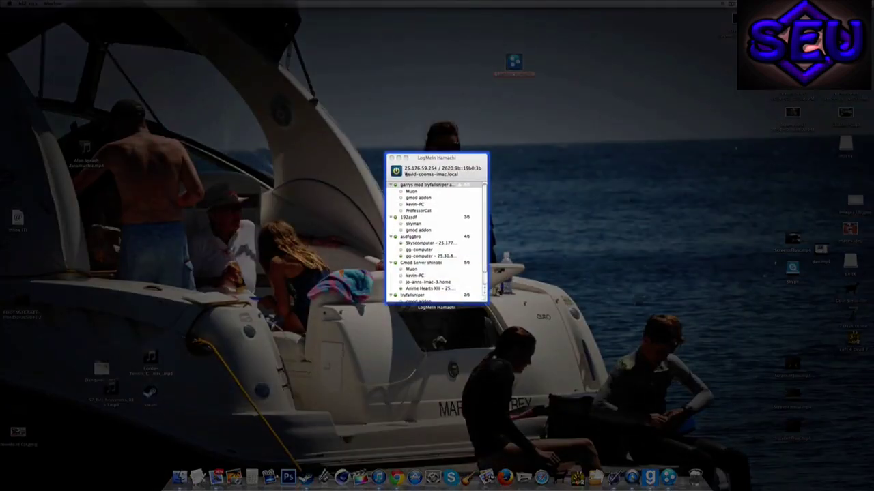
Step: Switch back to Garry's Mod and type 'connect to' in the console, fixing typos along the way
left_click(423, 173)
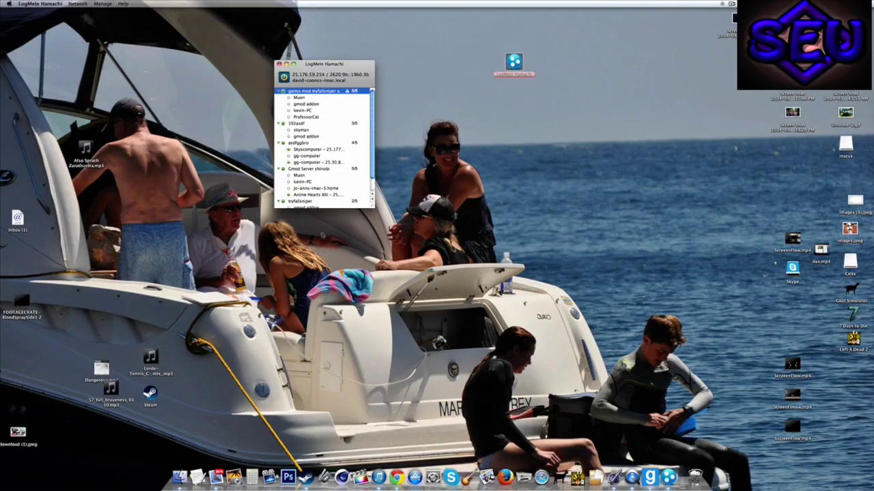
key("super+Tab")
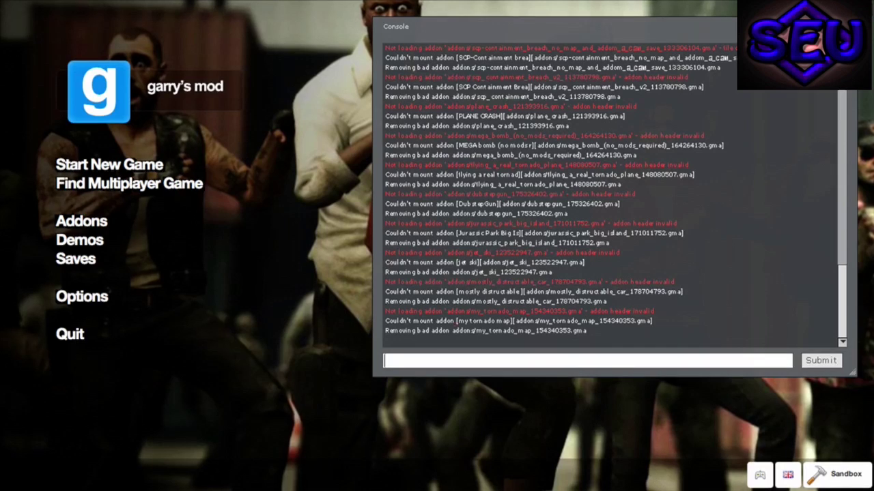
type("c")
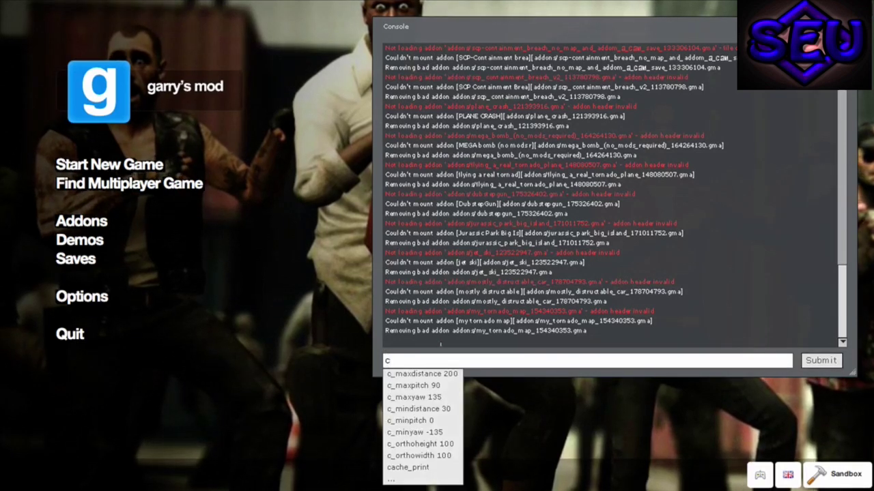
type("onnes")
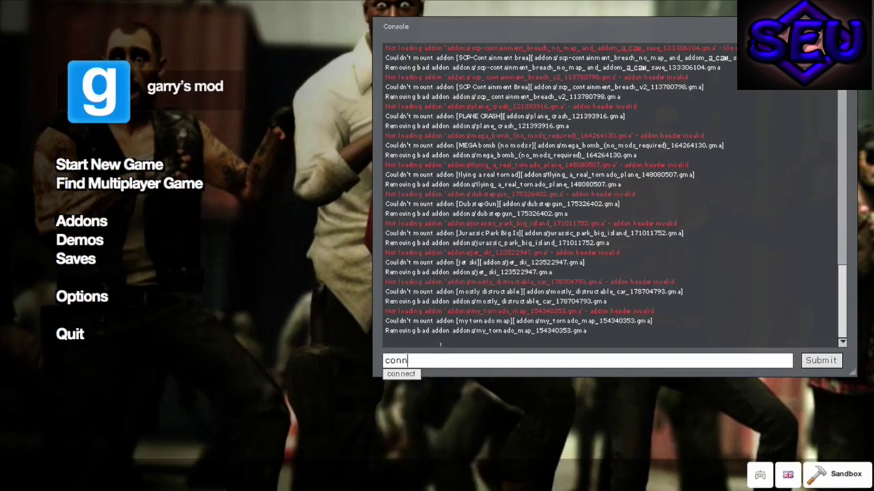
key("BackSpace")
type("ct")
key("BackSpace")
key("BackSpace")
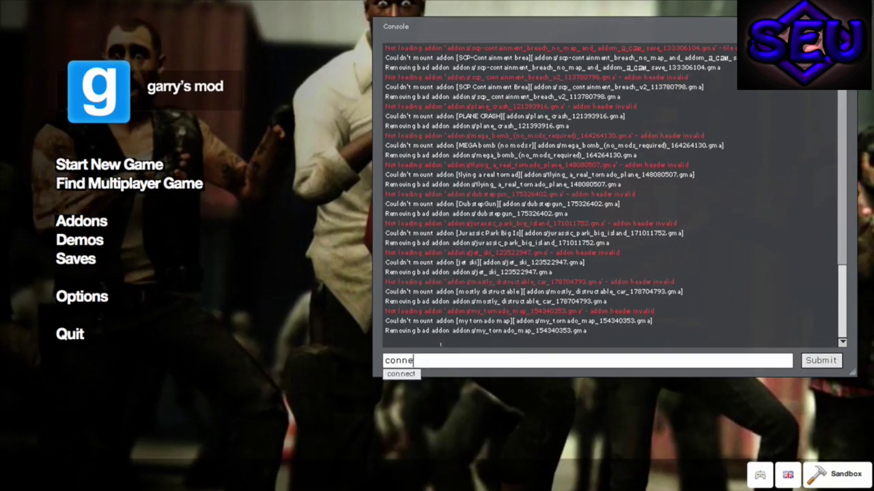
type("ct to ")
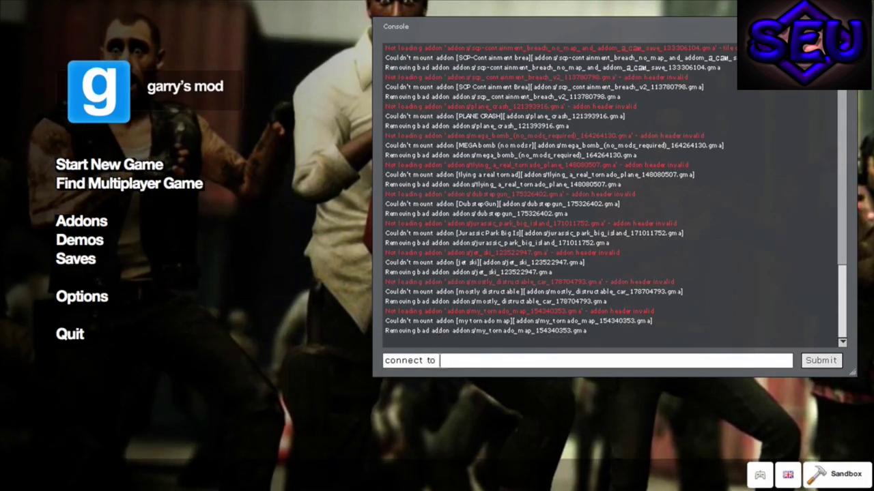
type("2")
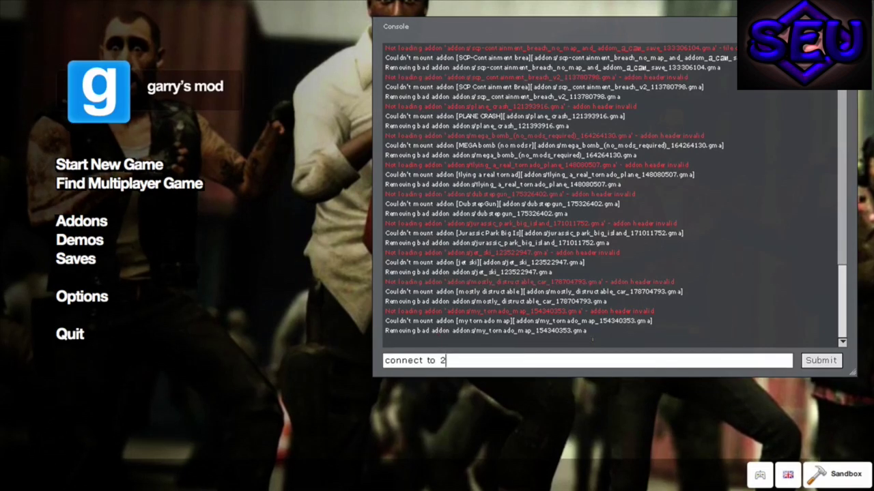
key("BackSpace")
key("BackSpace")
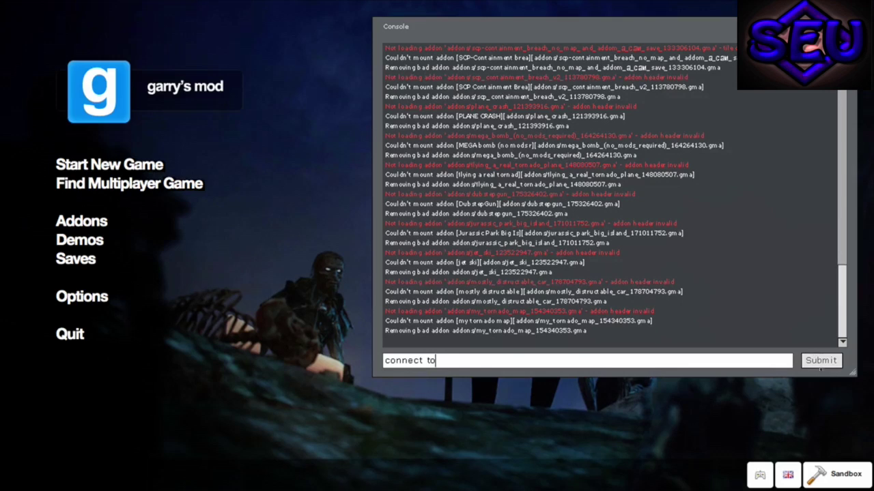